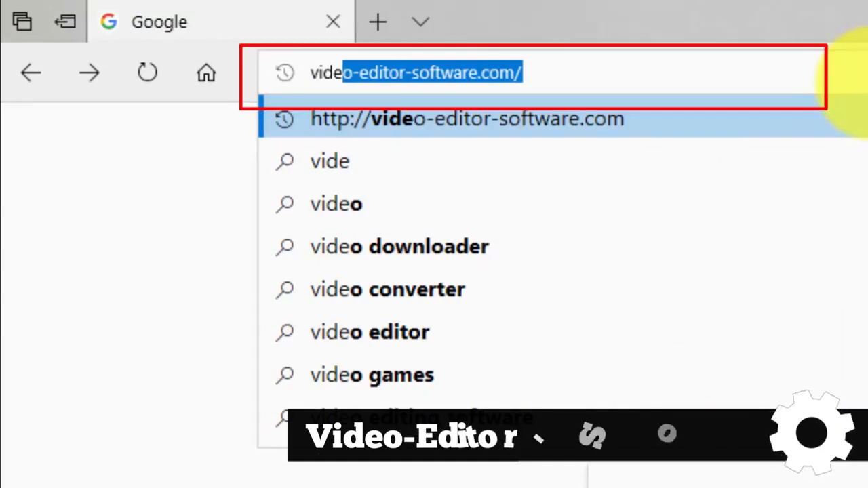
Open video-editor-software.com and start the free Windows download of Movavi Video Editor.
key(Return)
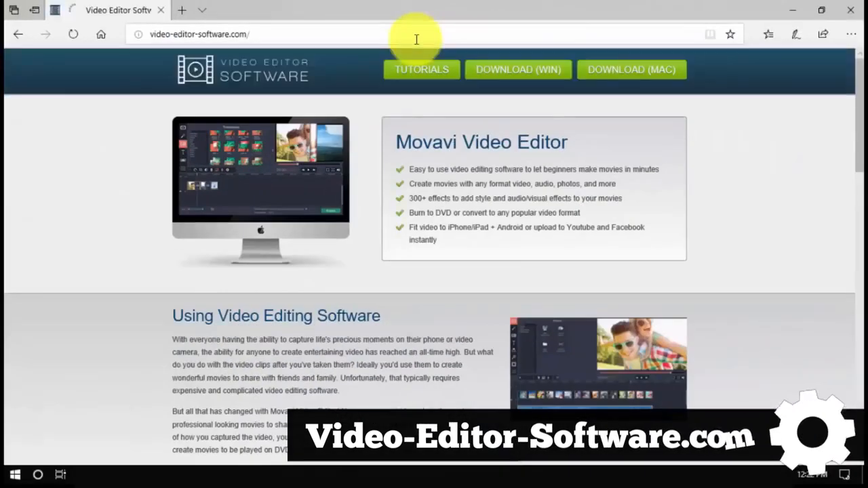
scroll(346, 231, down, 3)
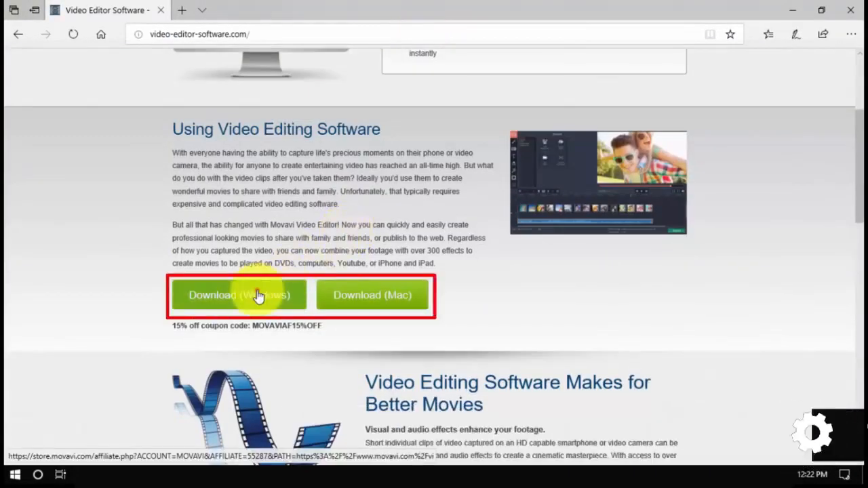
click(258, 296)
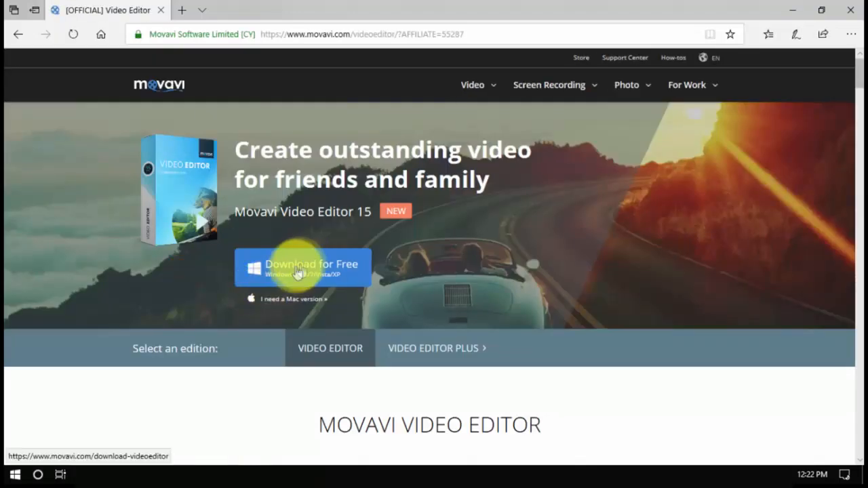
click(306, 264)
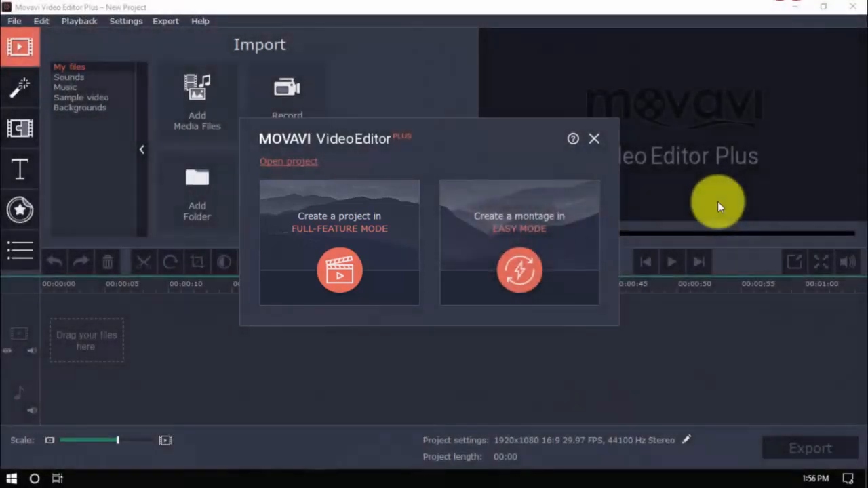
Create a full-feature mode project and import all three gameplay clips from the wetransfer-f89cde folder.
click(330, 272)
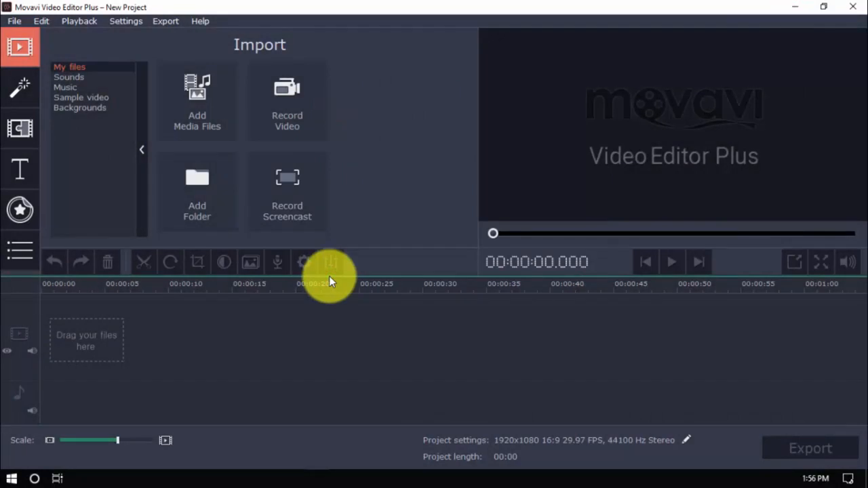
click(206, 107)
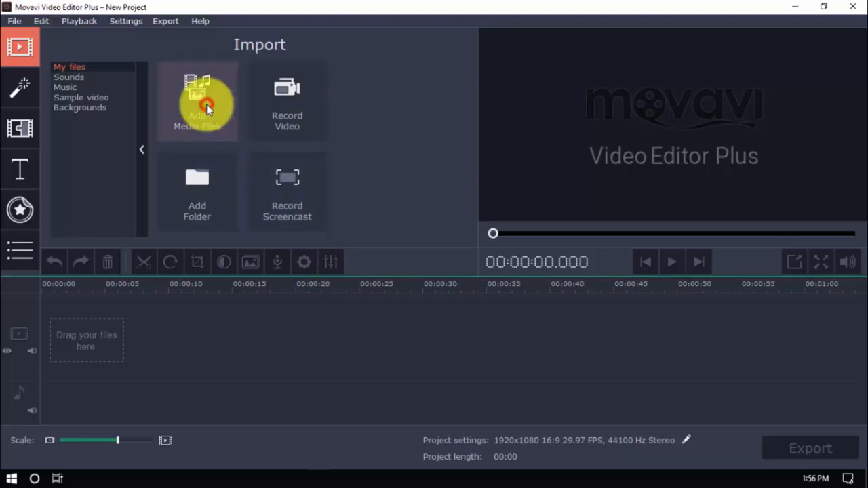
click(207, 157)
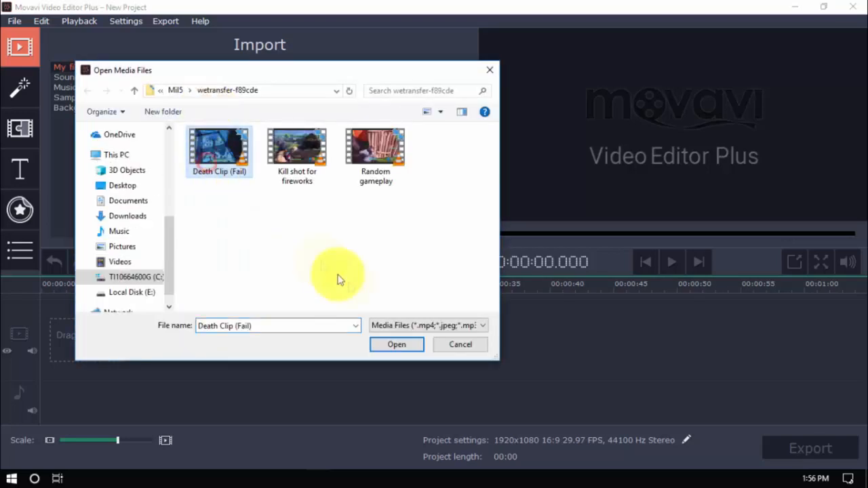
key(ctrl+a)
click(397, 344)
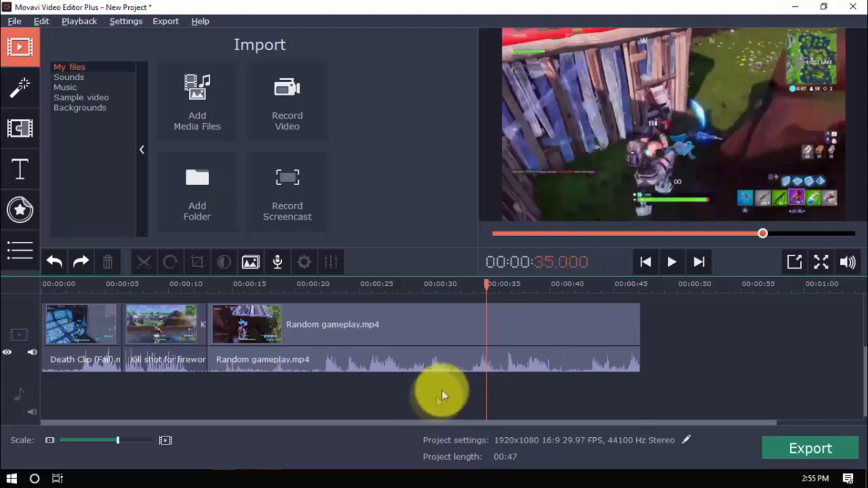
Split Random gameplay.mp4 at 00:00:35.150 and 00:00:37.250 and delete the short segment between the cuts.
click(488, 322)
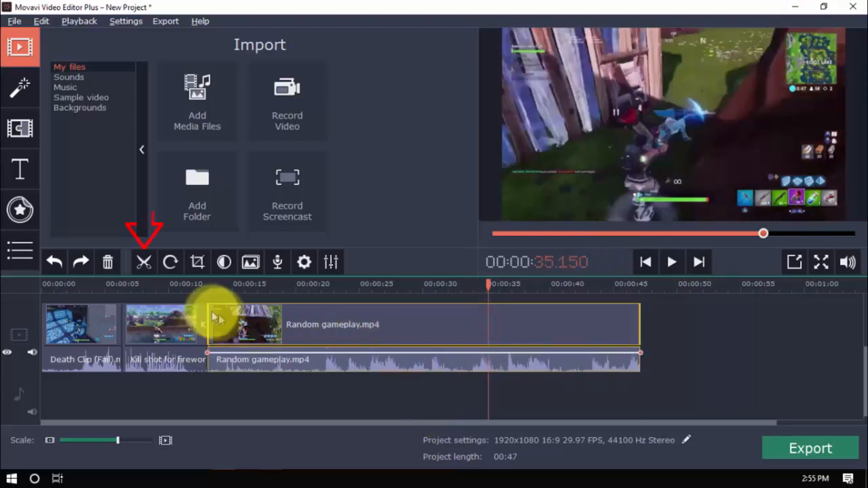
click(143, 261)
click(513, 316)
click(143, 262)
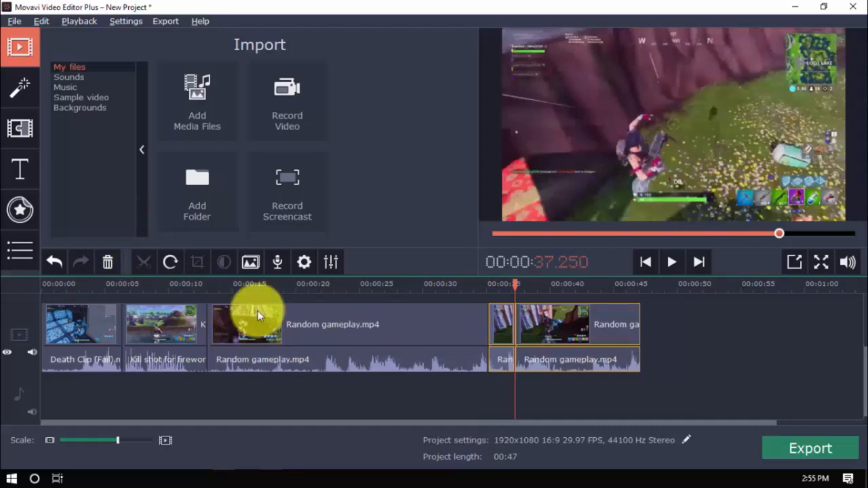
click(499, 319)
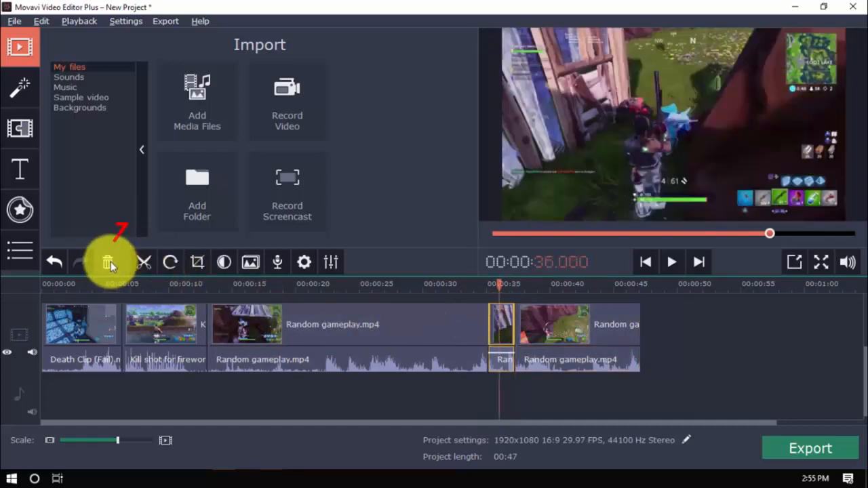
click(107, 262)
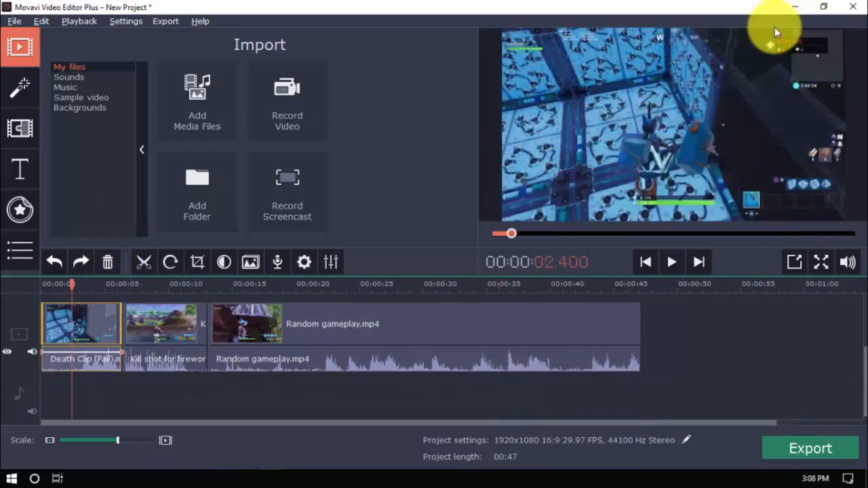
Rotate the Death Clip (Fail) video by 180 degrees and adjust its crop frame position and angle.
click(168, 268)
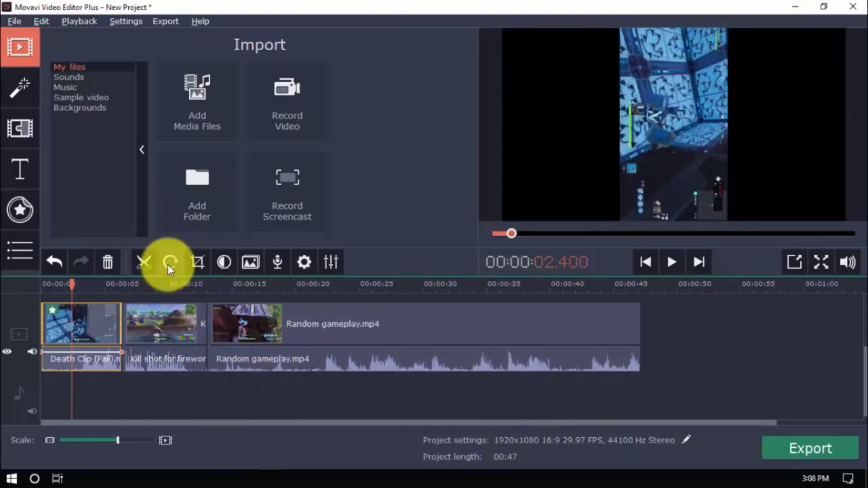
click(169, 268)
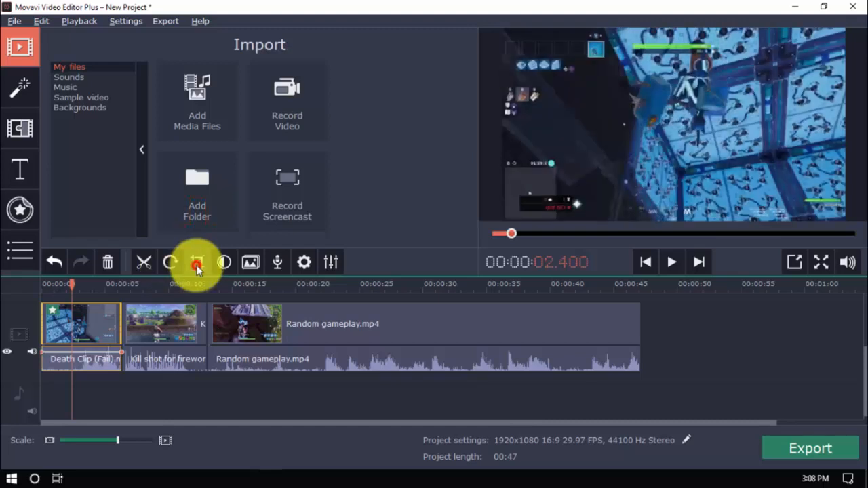
click(197, 263)
drag(795, 192, 705, 145)
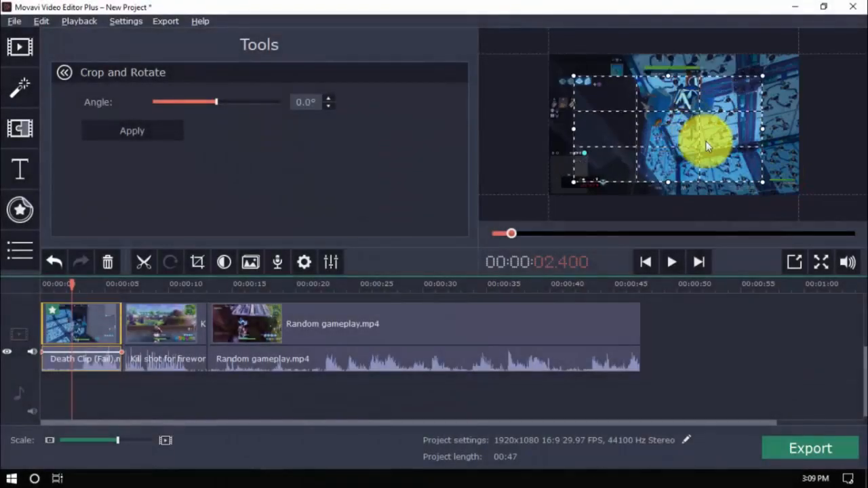
drag(216, 102, 236, 101)
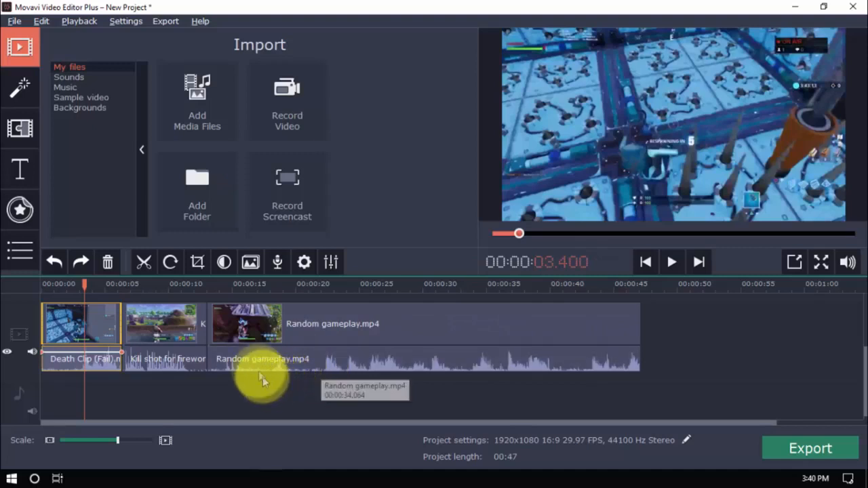
Examine the automatic and manual color adjustment options for the Death Clip (Fail) video, from brightness through tint.
click(223, 263)
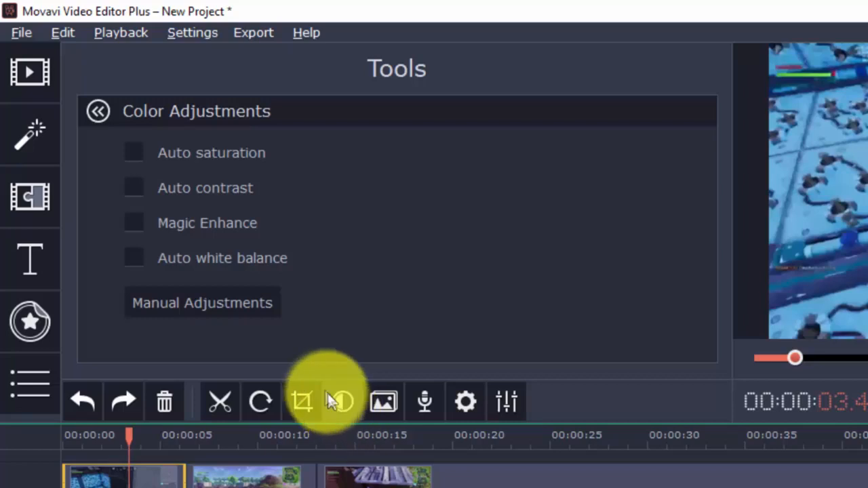
click(255, 310)
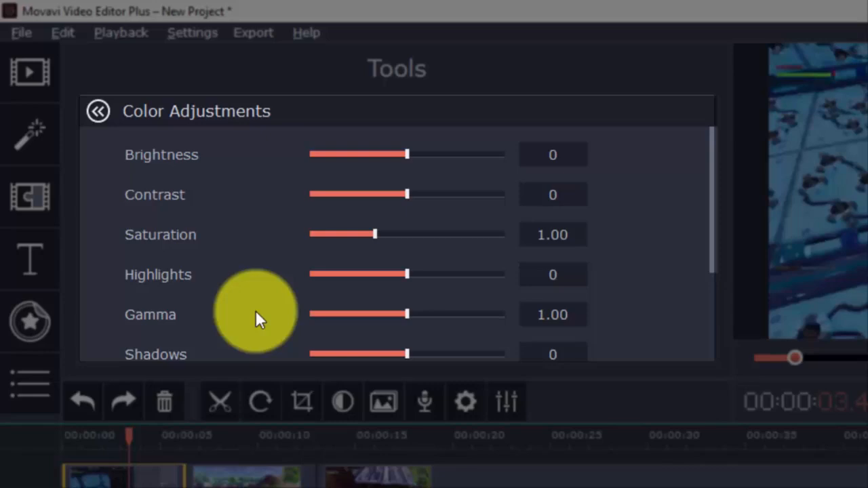
scroll(256, 313, down, 1)
scroll(256, 318, down, 1)
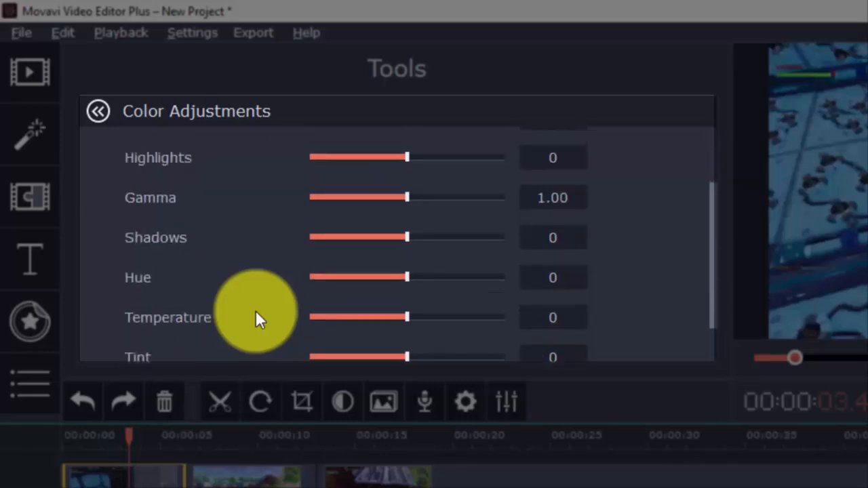
scroll(258, 318, down, 1)
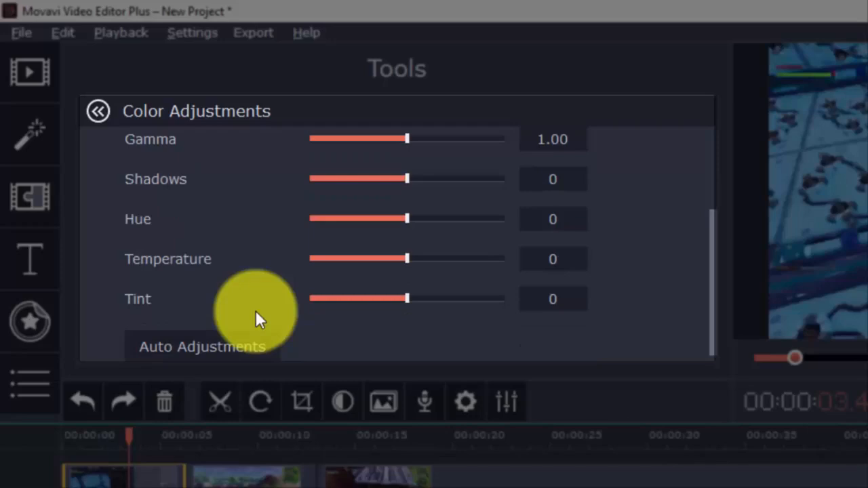
scroll(257, 319, down, 1)
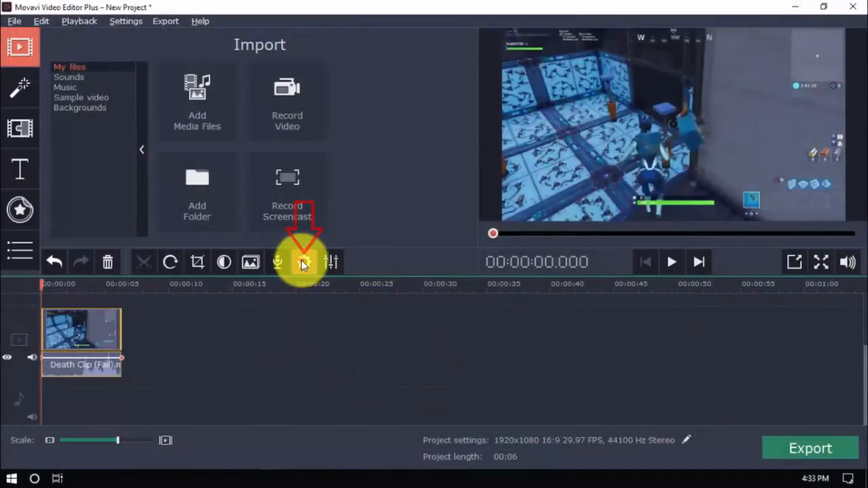
Set the Death Clip (Fail) playback speed to 200% and preview it.
click(303, 262)
drag(328, 150, 213, 148)
text(200)
click(667, 263)
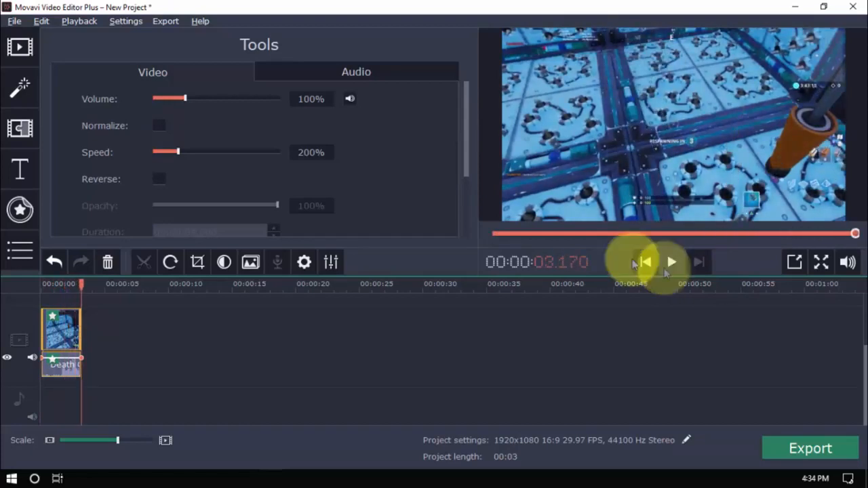
Slow the Death Clip (Fail) video to 50% speed and reverse it, previewing the clip after each change.
drag(326, 152, 252, 150)
text(50)
drag(82, 284, 29, 283)
click(667, 265)
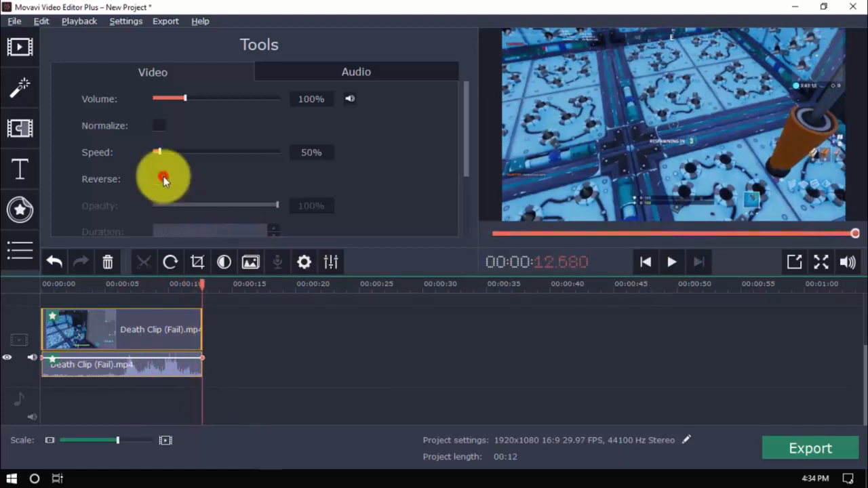
click(161, 178)
click(671, 264)
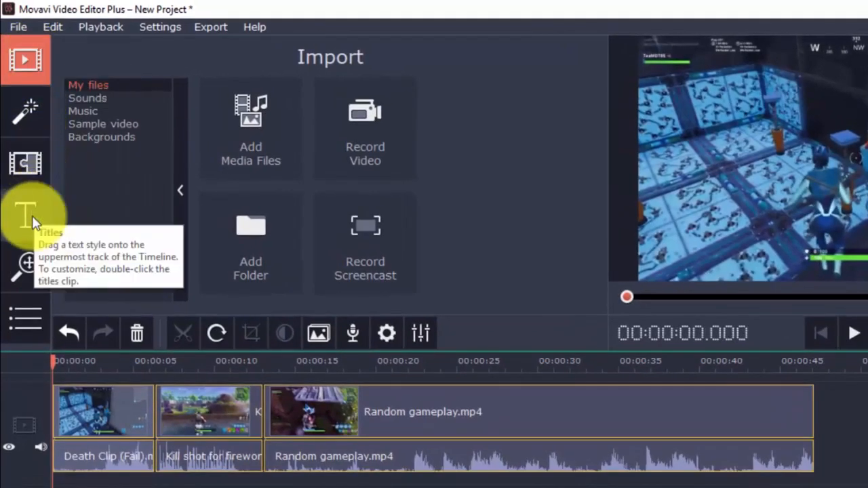
click(27, 324)
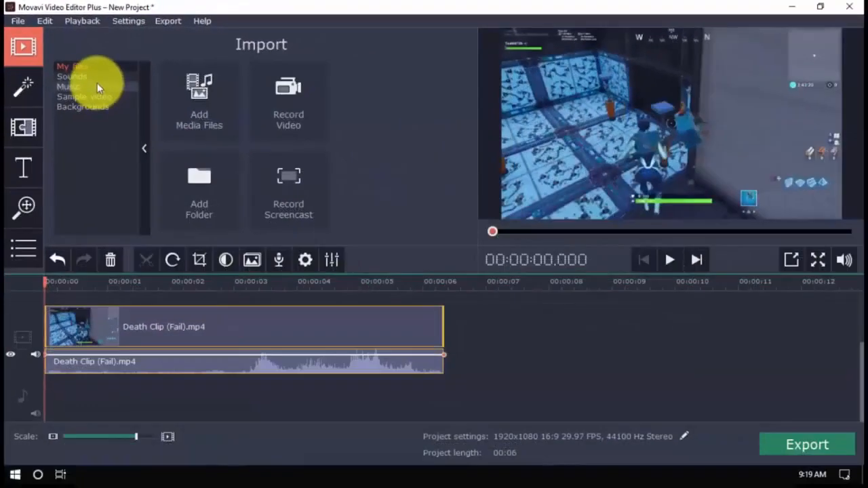
Add the Fail sound effect to the audio track at about 3.6 s under the Death Clip (Fail) video and preview it.
click(88, 97)
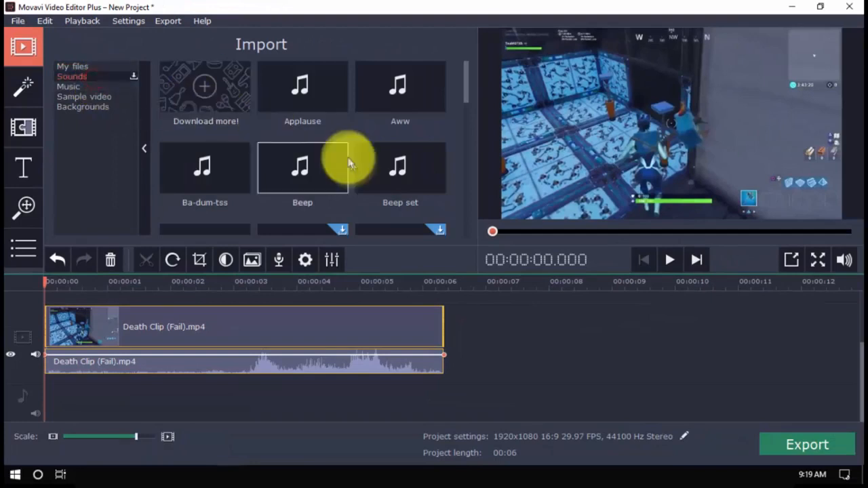
scroll(343, 152, down, 3)
drag(358, 169, 287, 393)
click(261, 281)
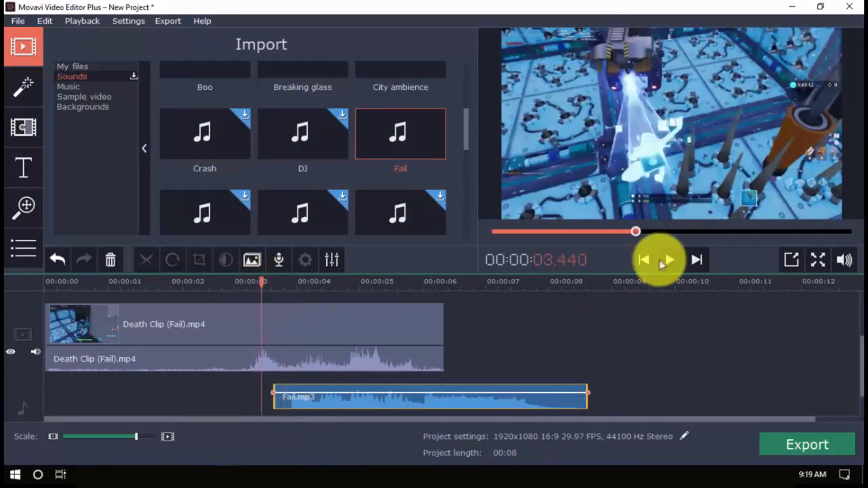
click(661, 260)
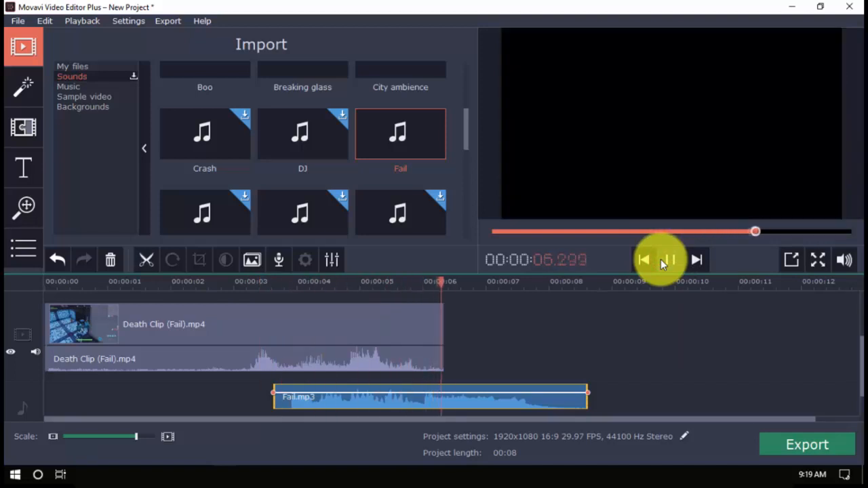
click(660, 260)
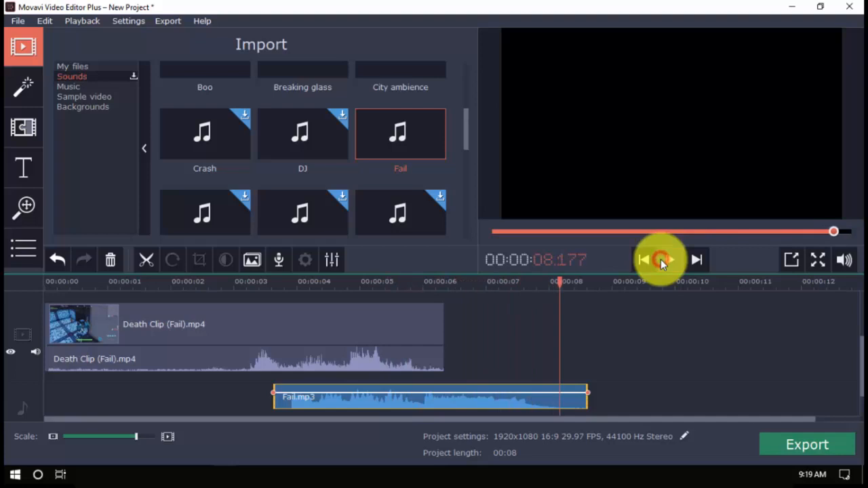
Add the Action Movie music to the audio track beneath the Death Clip (Fail) video and preview it.
click(76, 88)
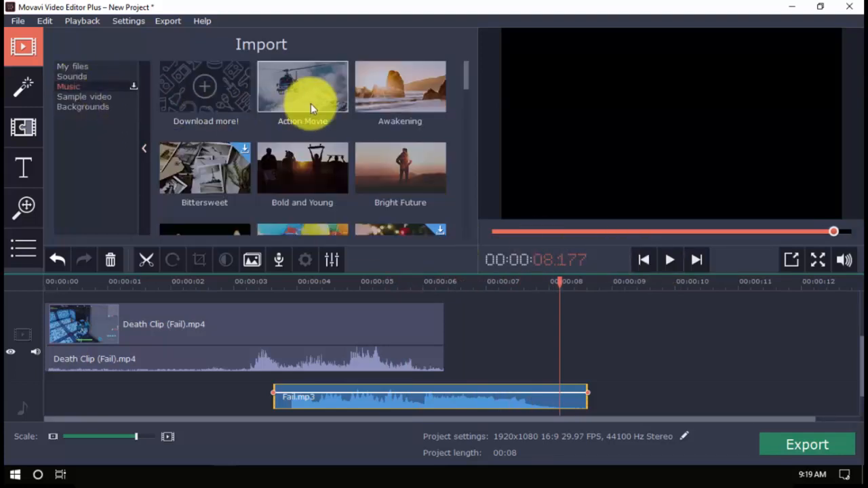
click(311, 103)
drag(311, 88, 261, 404)
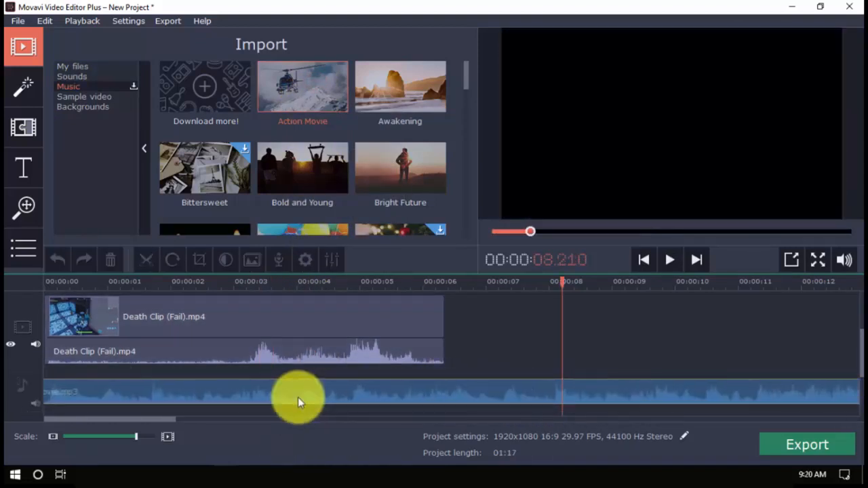
drag(298, 396, 299, 395)
click(308, 386)
click(669, 259)
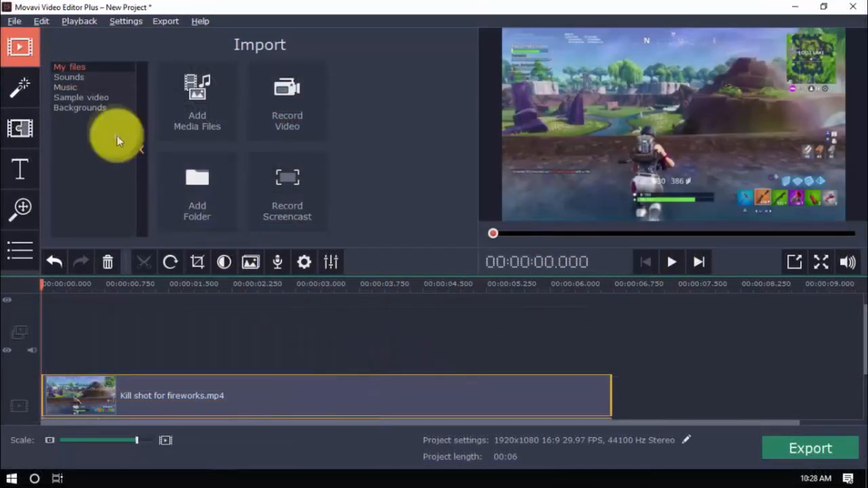
Add the Stars sample video to the overlay track, toward the end of Kill shot for fireworks.mp4.
click(96, 97)
scroll(339, 165, down, 2)
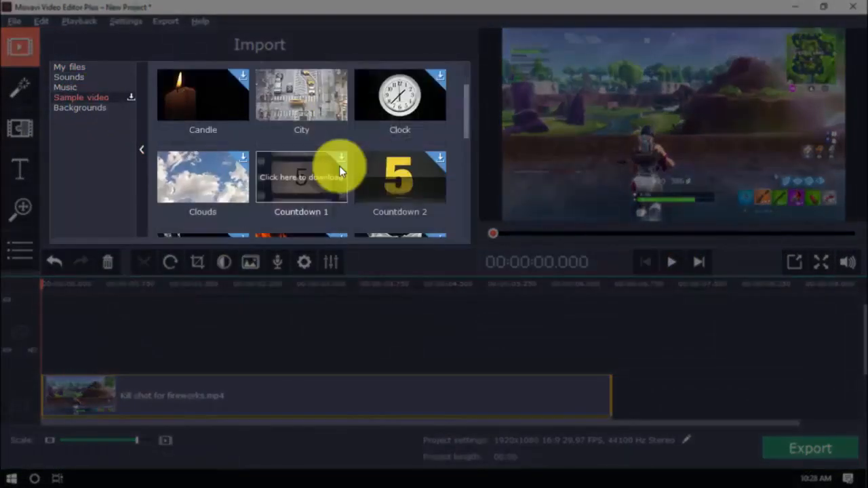
scroll(339, 165, down, 5)
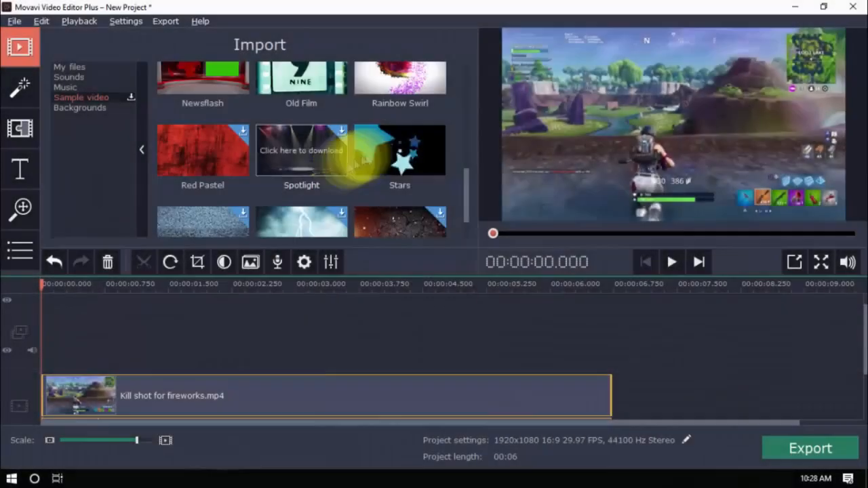
drag(373, 152, 523, 324)
Change the Stars overlay's display mode and shift it earlier on the overlay track, playing back the result.
double_click(598, 321)
click(608, 292)
click(537, 42)
click(532, 74)
drag(622, 333, 562, 319)
click(667, 265)
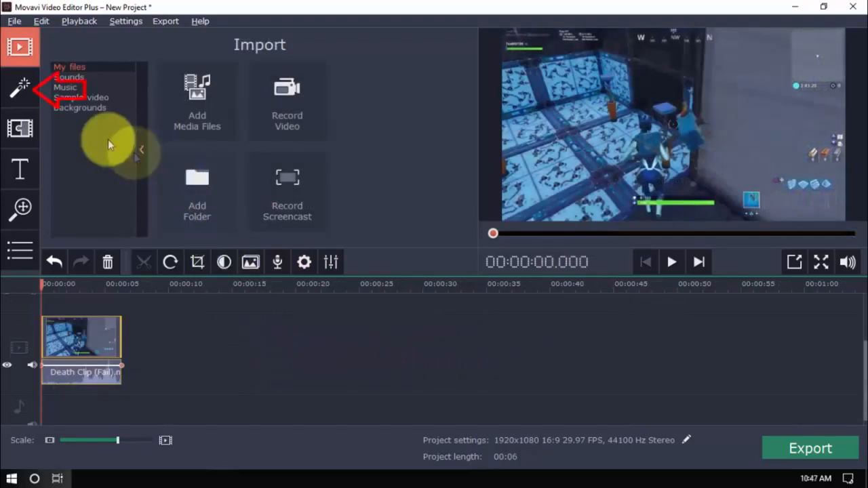
Apply a filter from the Featured filters to the Death Clip (Fail) video on the timeline.
click(15, 99)
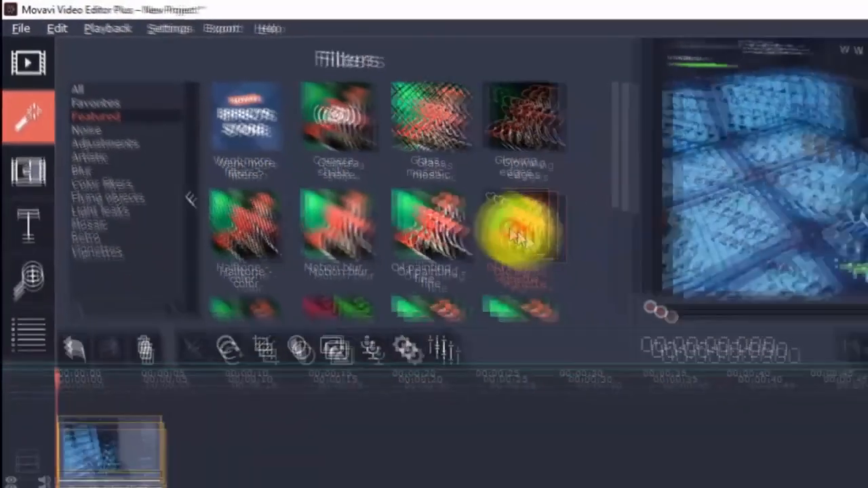
drag(613, 292, 67, 349)
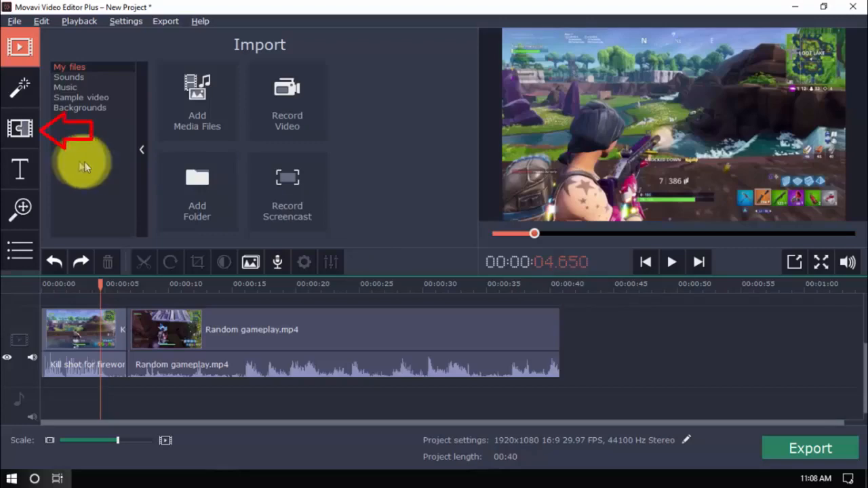
Add the Twist transition between the Kill shot for fireworks and Random gameplay.mp4 clips, preview it, and open its properties.
click(30, 131)
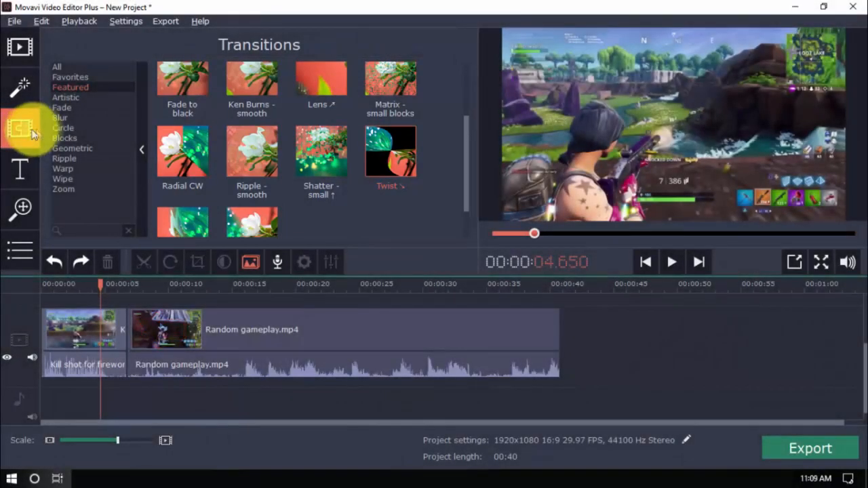
click(403, 143)
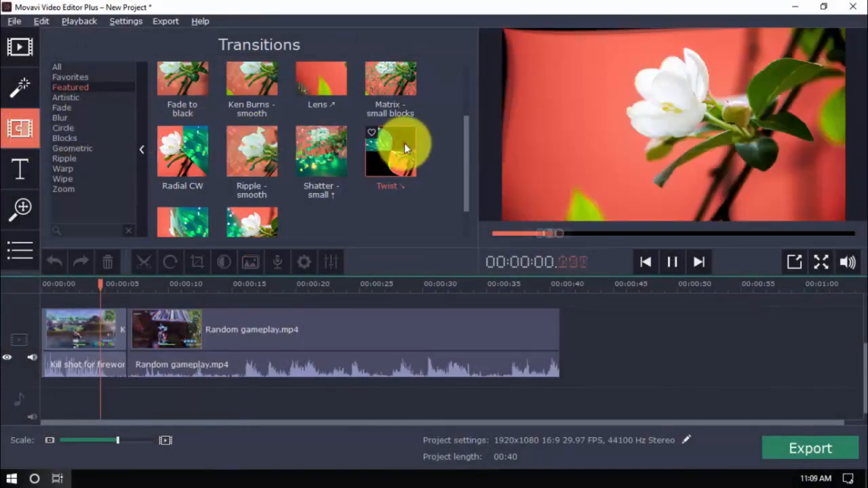
drag(405, 143, 116, 320)
click(98, 282)
click(671, 263)
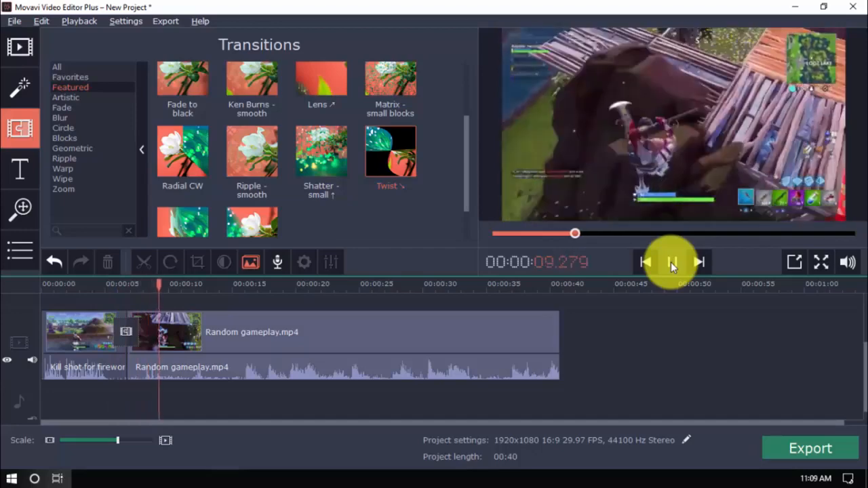
click(671, 265)
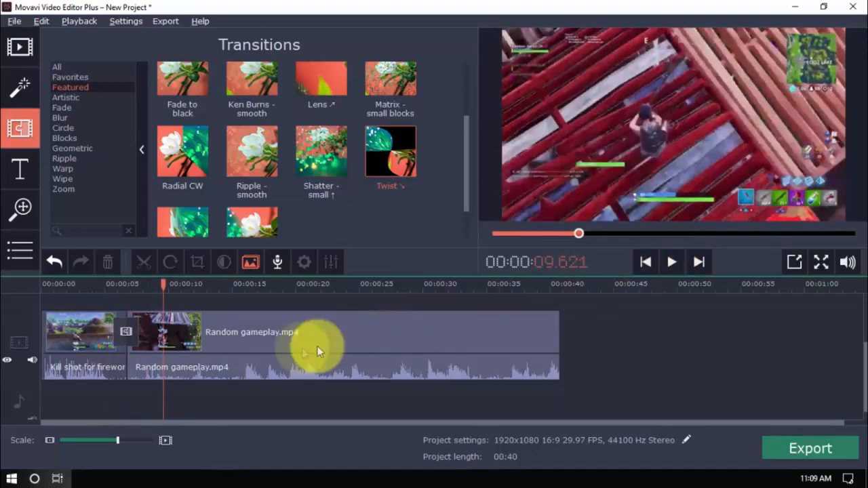
double_click(126, 341)
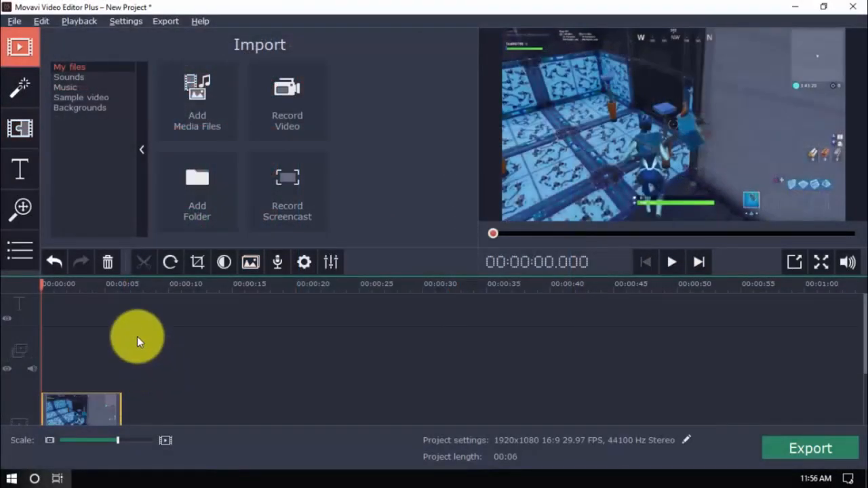
Add a Clean line title reading "Like and Subscribe" at the start of the title track and preview it.
click(21, 161)
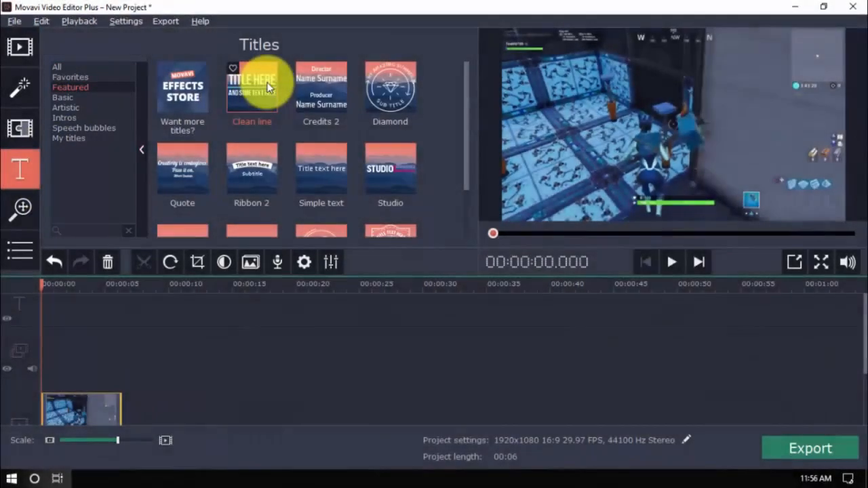
click(266, 82)
drag(267, 82, 43, 305)
click(61, 308)
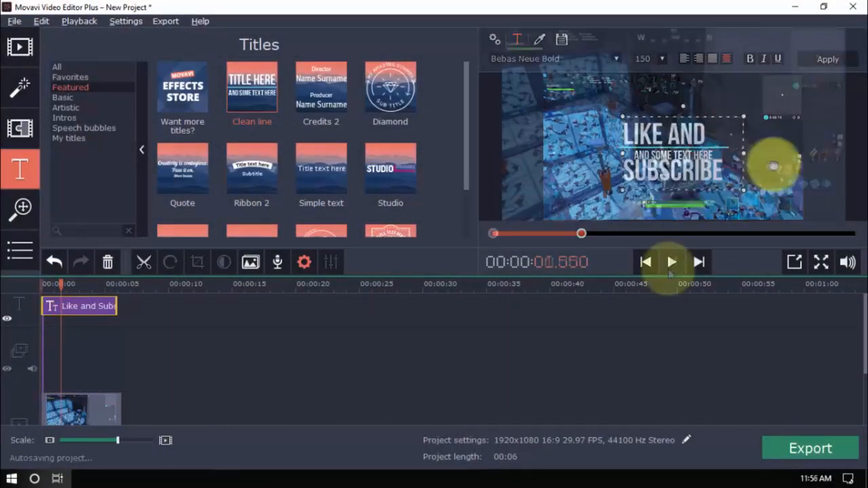
click(670, 263)
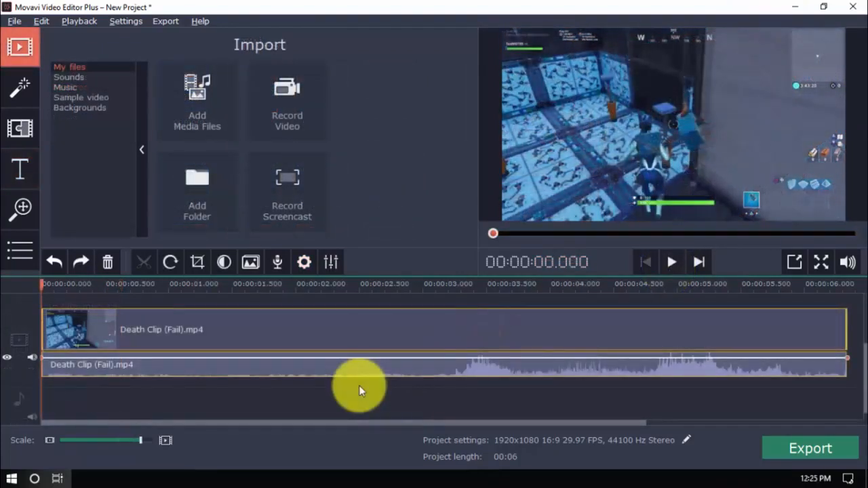
Add a Zoom in effect to Death Clip (Fail).mp4, starting at about 1.8 s, and play back the result.
click(20, 215)
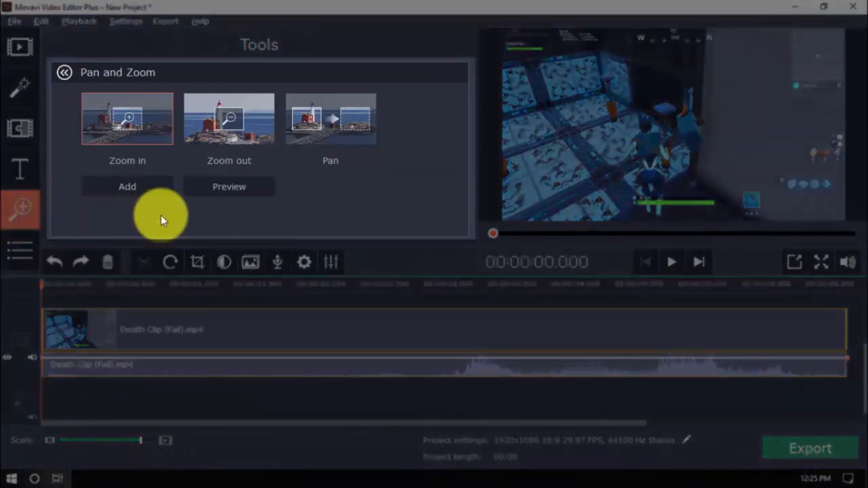
click(141, 188)
drag(243, 343, 498, 345)
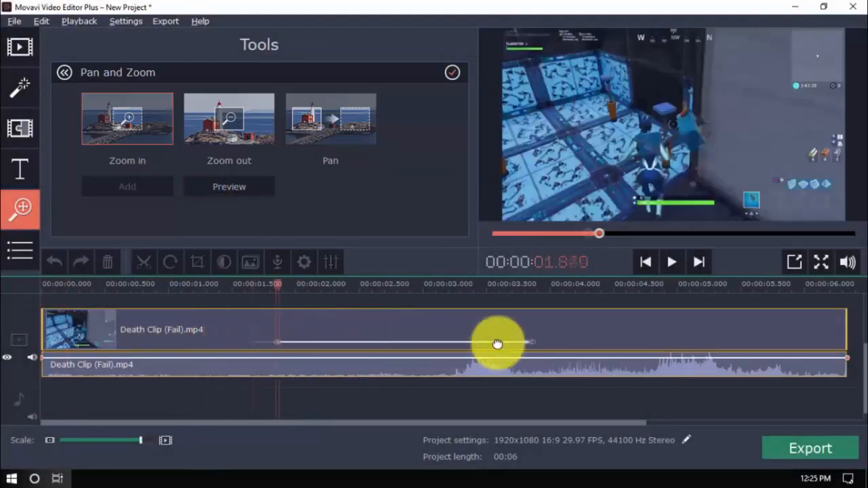
click(669, 262)
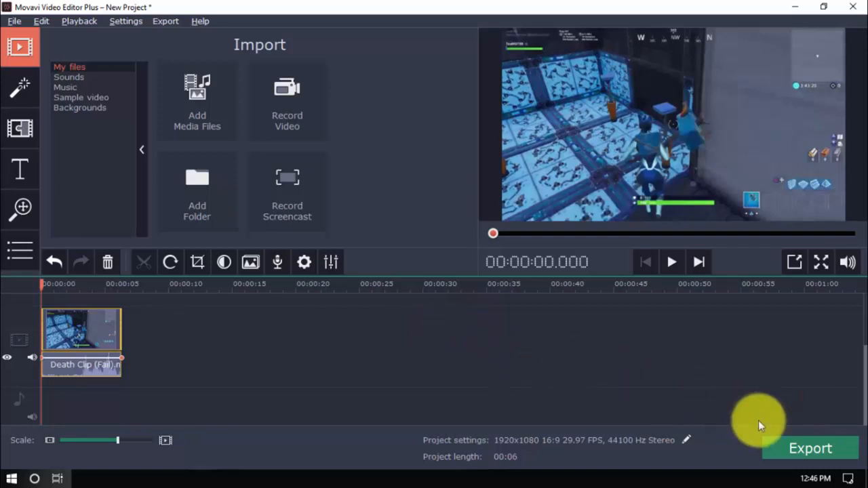
Open the export settings and examine the available video file formats, TV presets, mobile device presets and YouTube upload options.
click(778, 447)
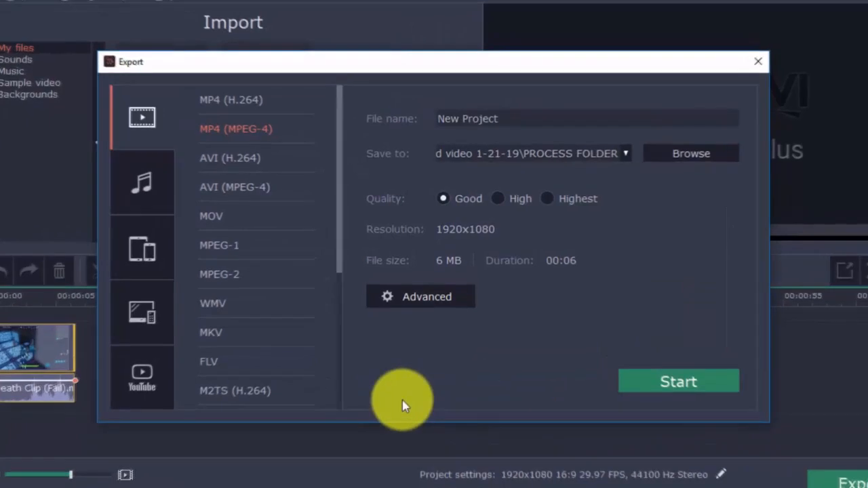
scroll(261, 298, down, 3)
scroll(260, 299, up, 3)
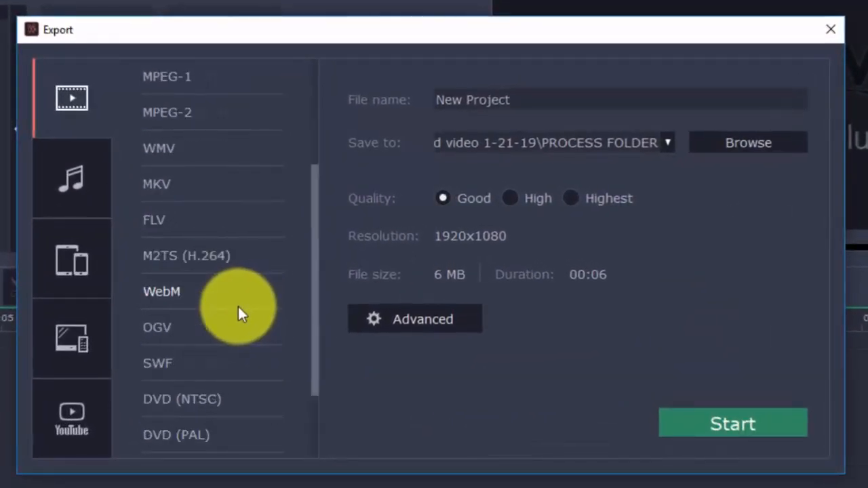
click(82, 338)
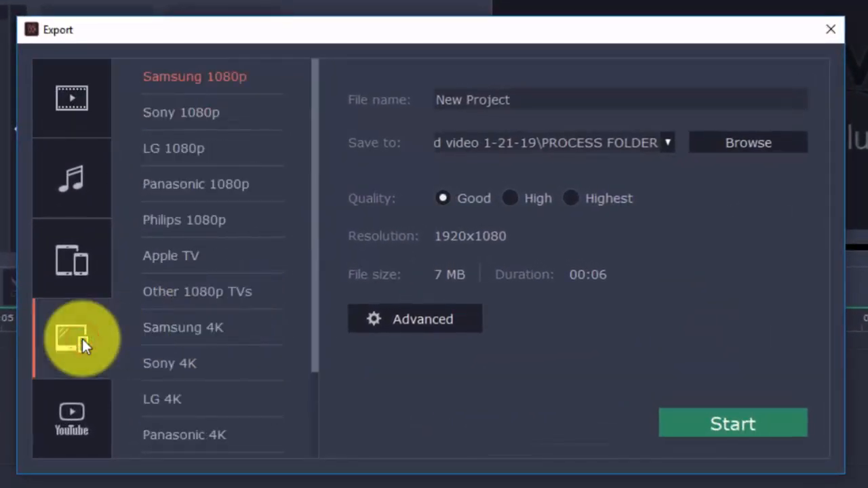
click(78, 271)
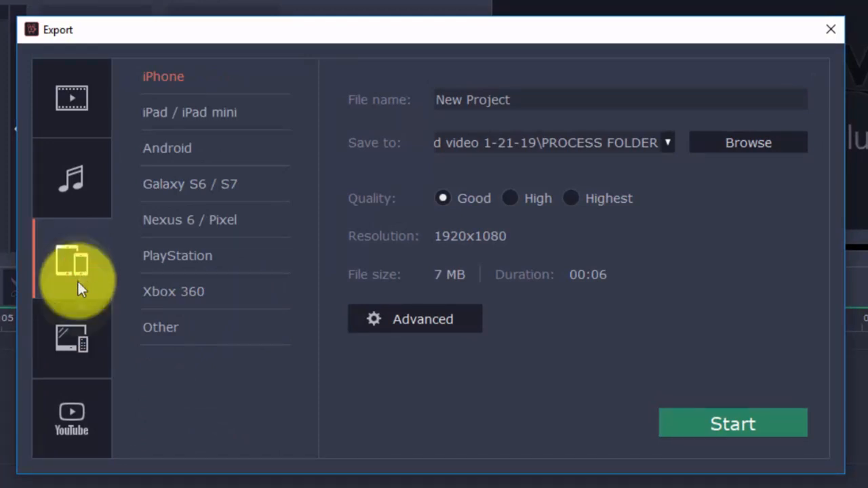
click(78, 415)
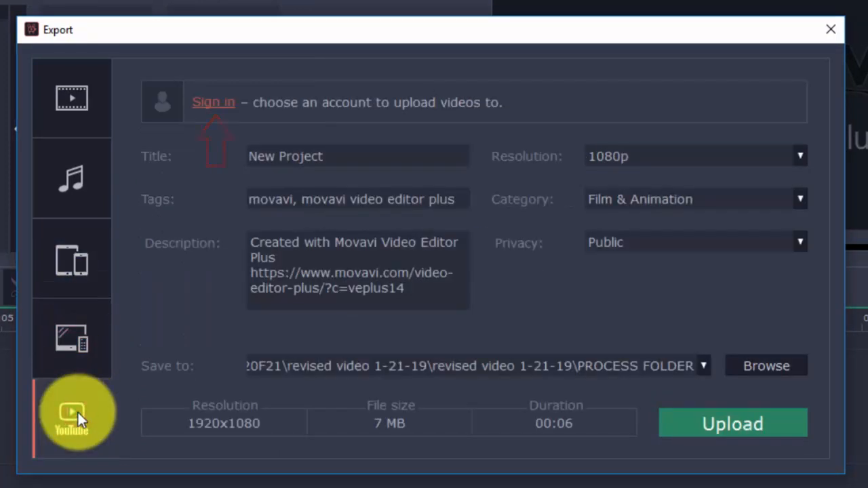
click(77, 108)
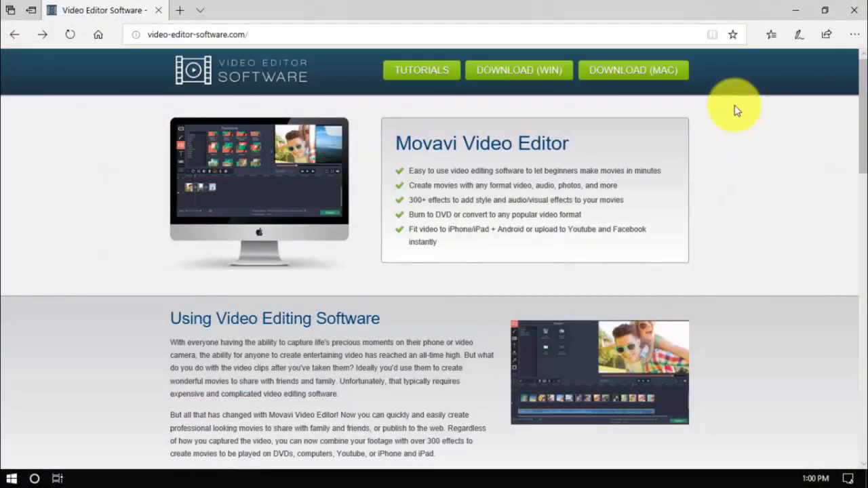
Switch to the browser and look through the video-editor-software.com page for Movavi Video Editor's features and download options.
scroll(737, 110, down, 5)
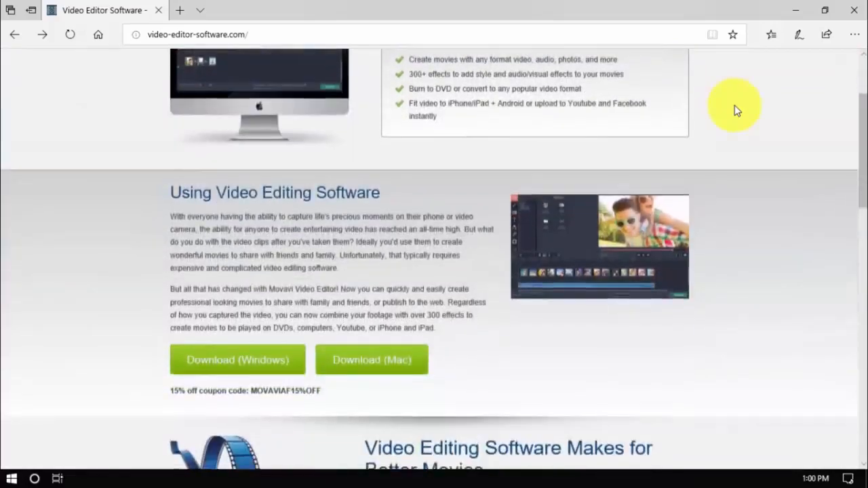
scroll(737, 110, down, 3)
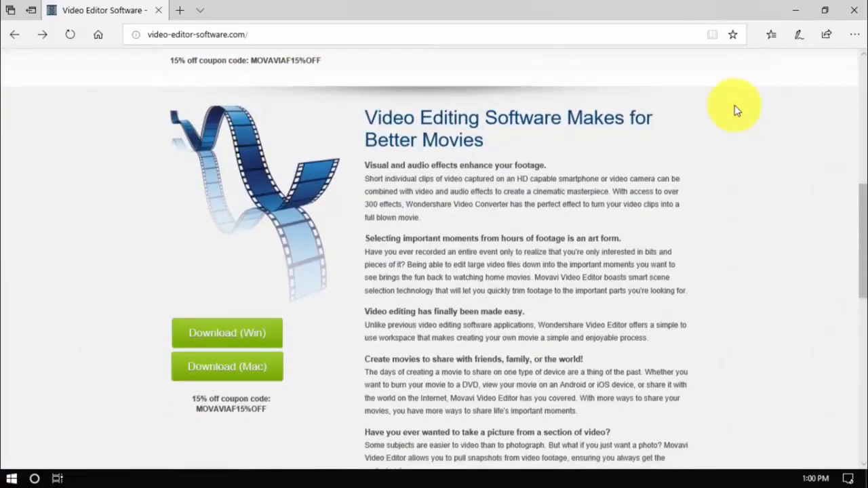
scroll(737, 111, down, 5)
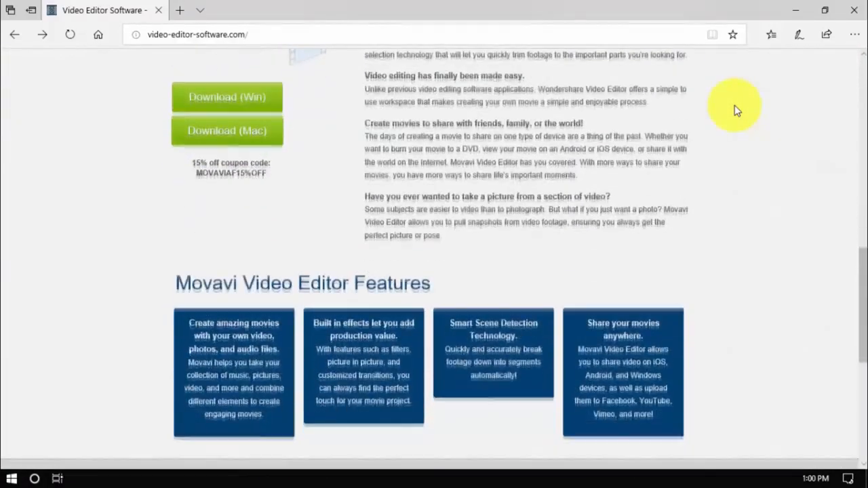
scroll(737, 110, down, 3)
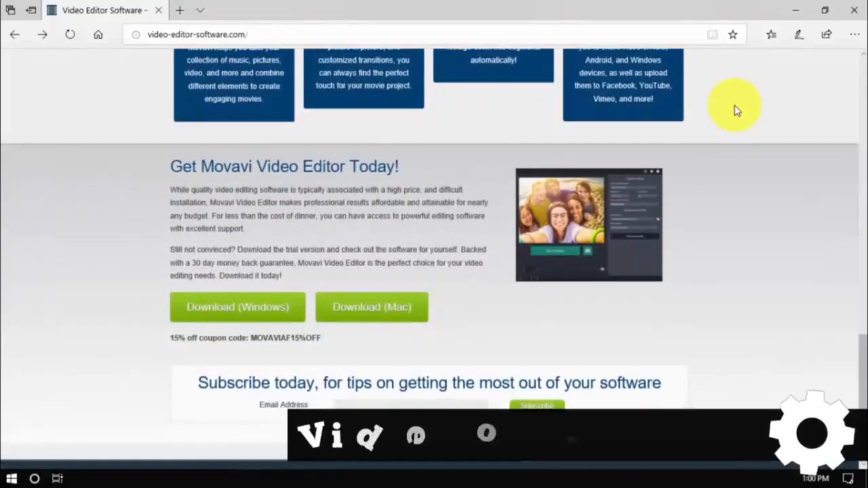
scroll(737, 110, up, 5)
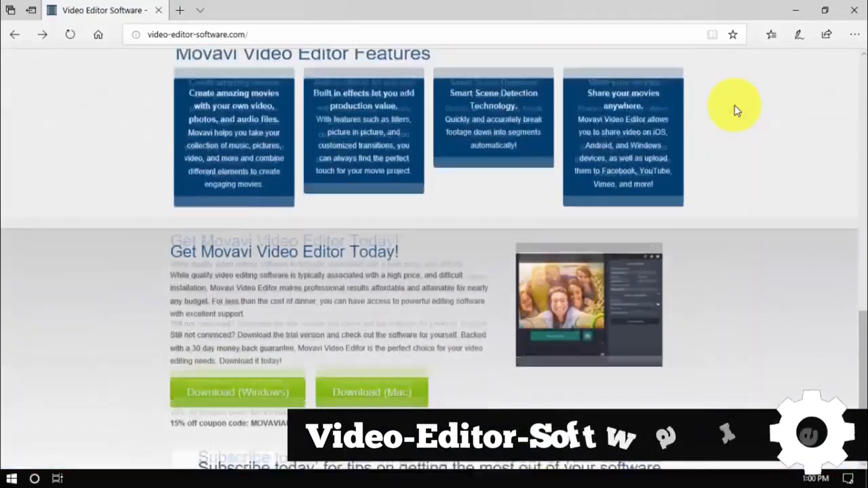